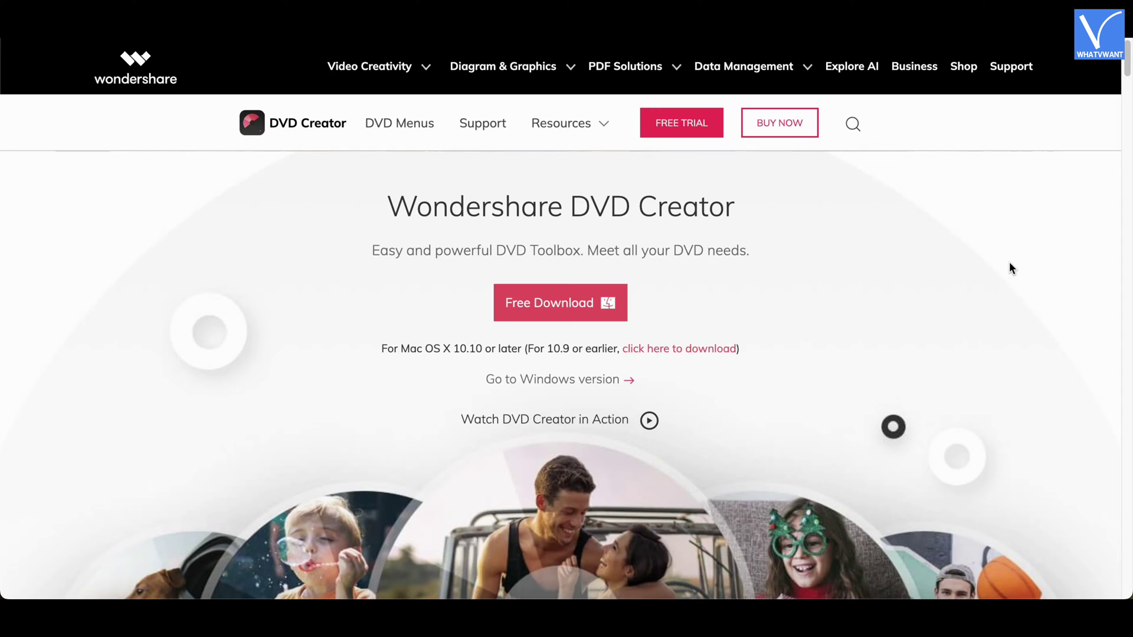
scroll(1010, 267, "down", 3)
scroll(1010, 267, "down", 3)
scroll(1009, 268, "down", 1)
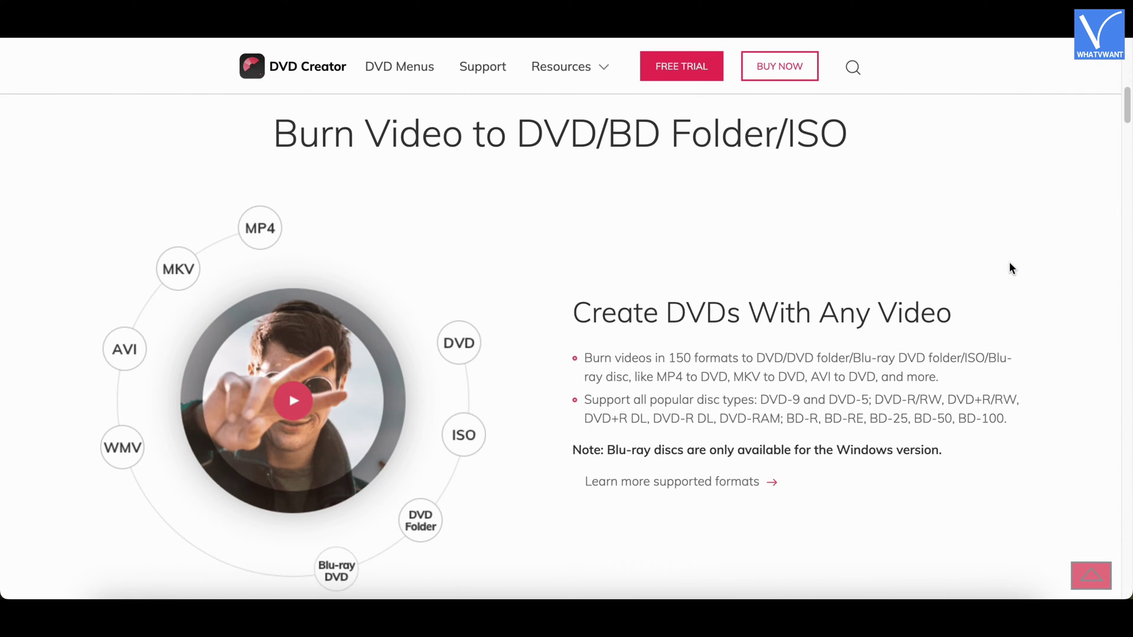
scroll(1009, 268, "down", 3)
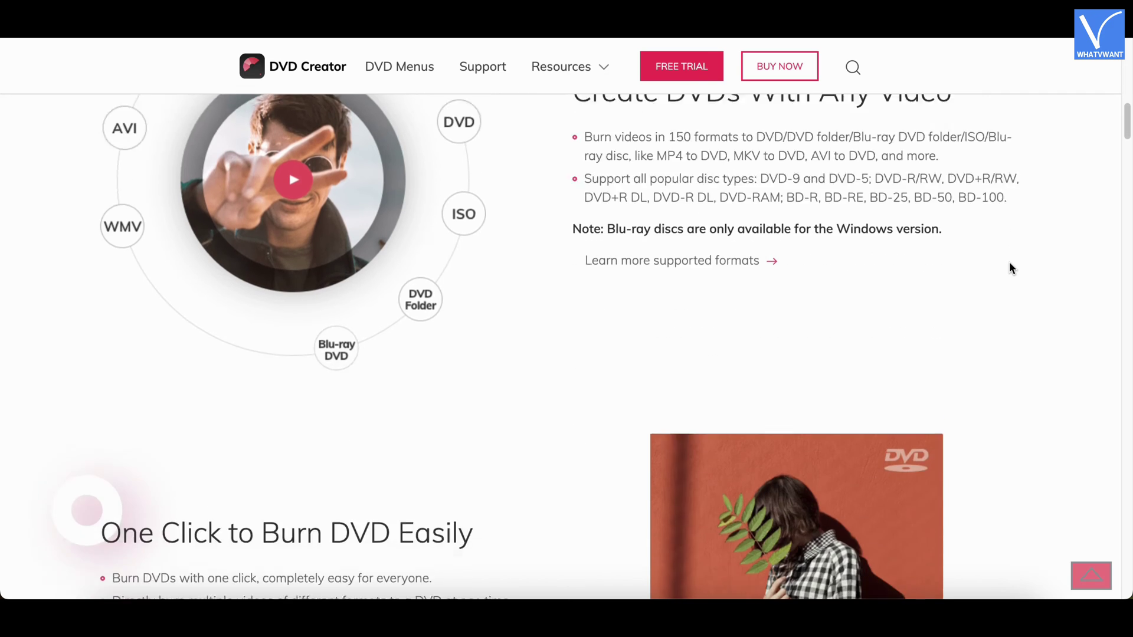
scroll(1010, 268, "down", 2)
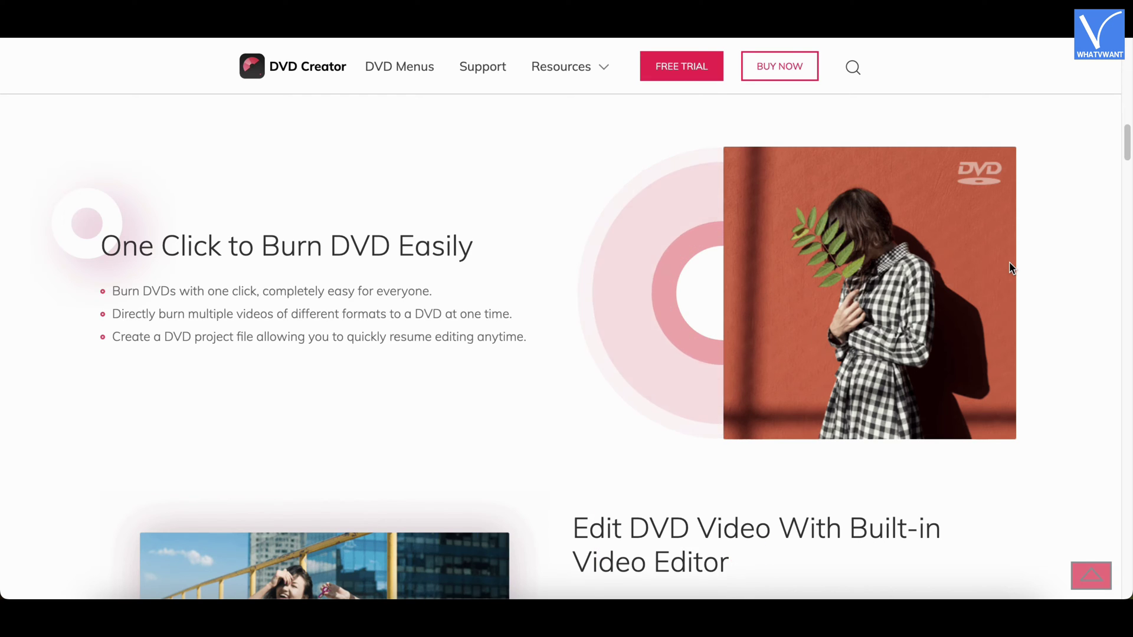
scroll(1009, 268, "down", 4)
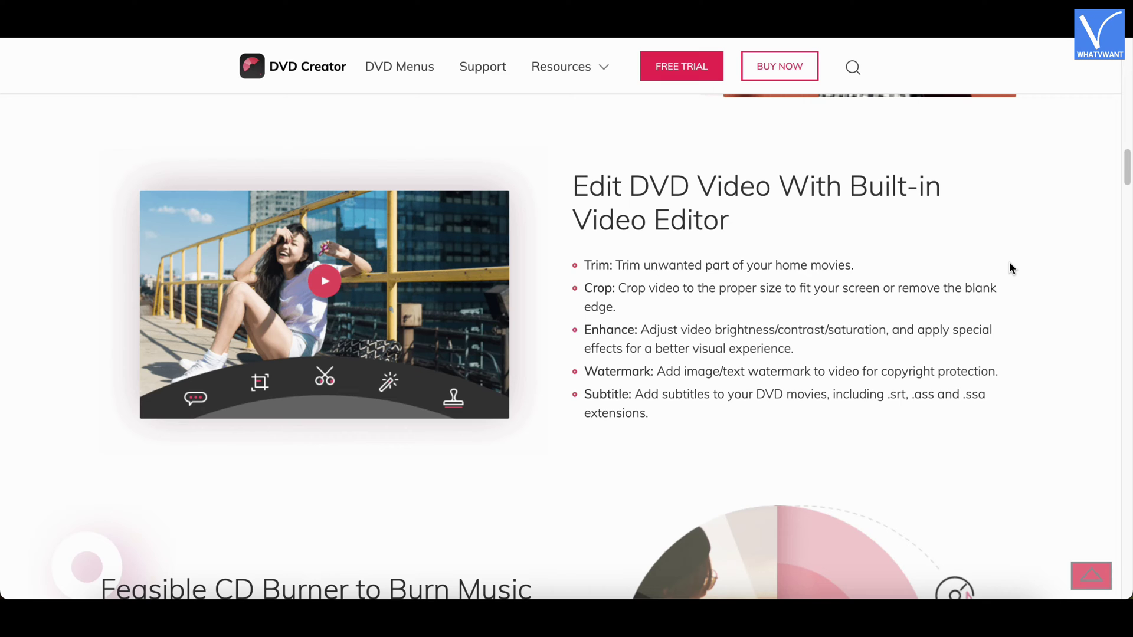
scroll(1010, 269, "down", 4)
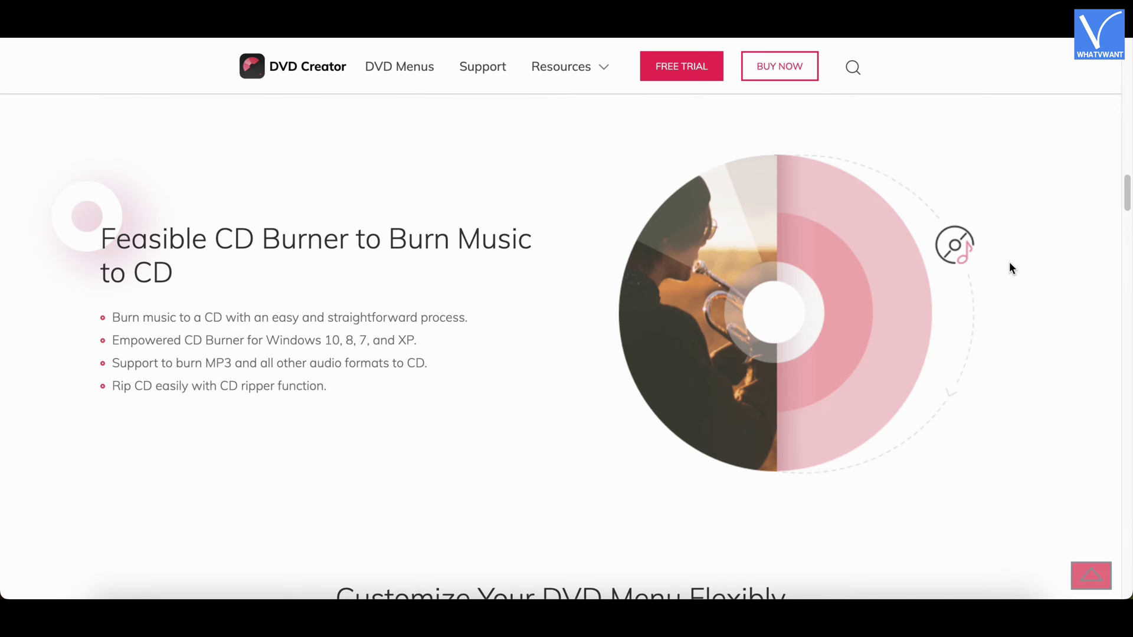
scroll(1010, 268, "down", 5)
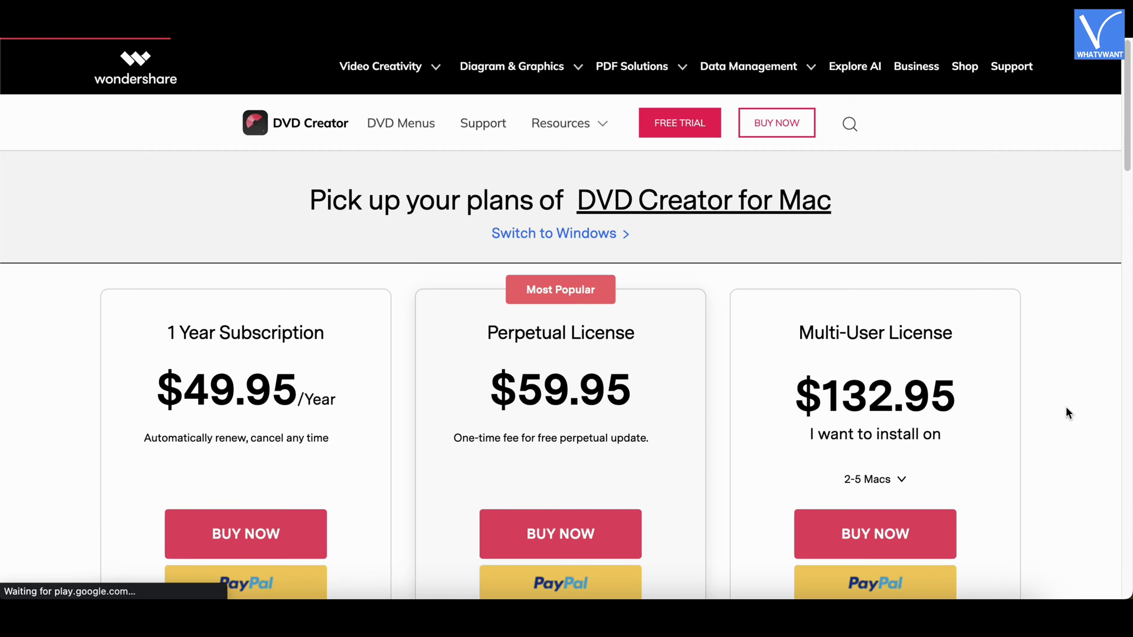
scroll(1066, 407, "down", 2)
scroll(1065, 408, "down", 2)
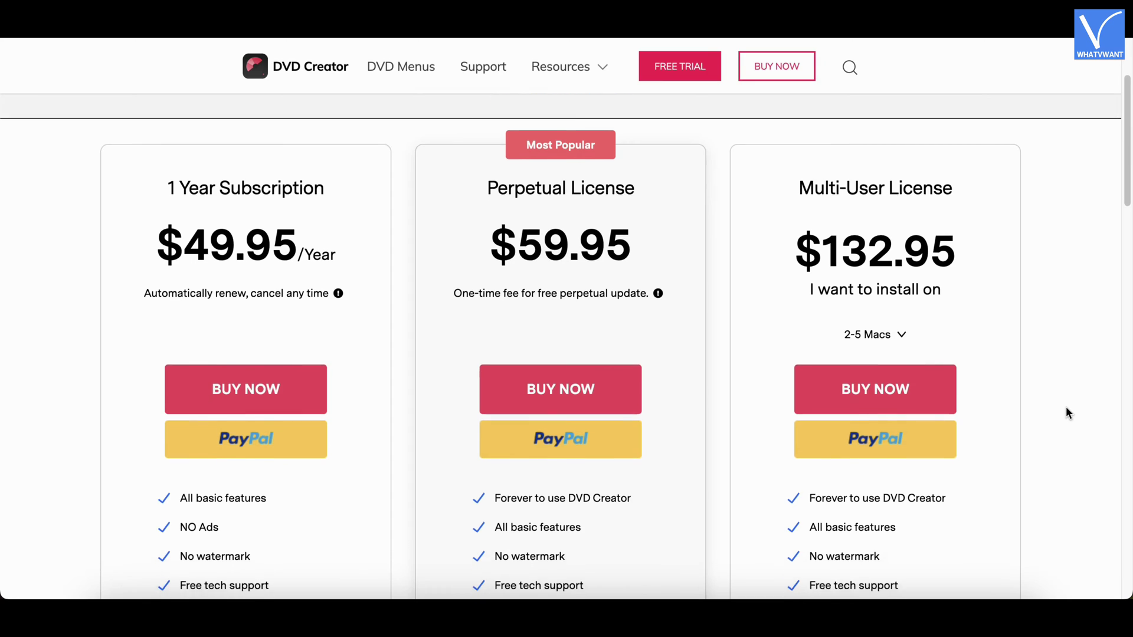
scroll(1066, 413, "down", 1)
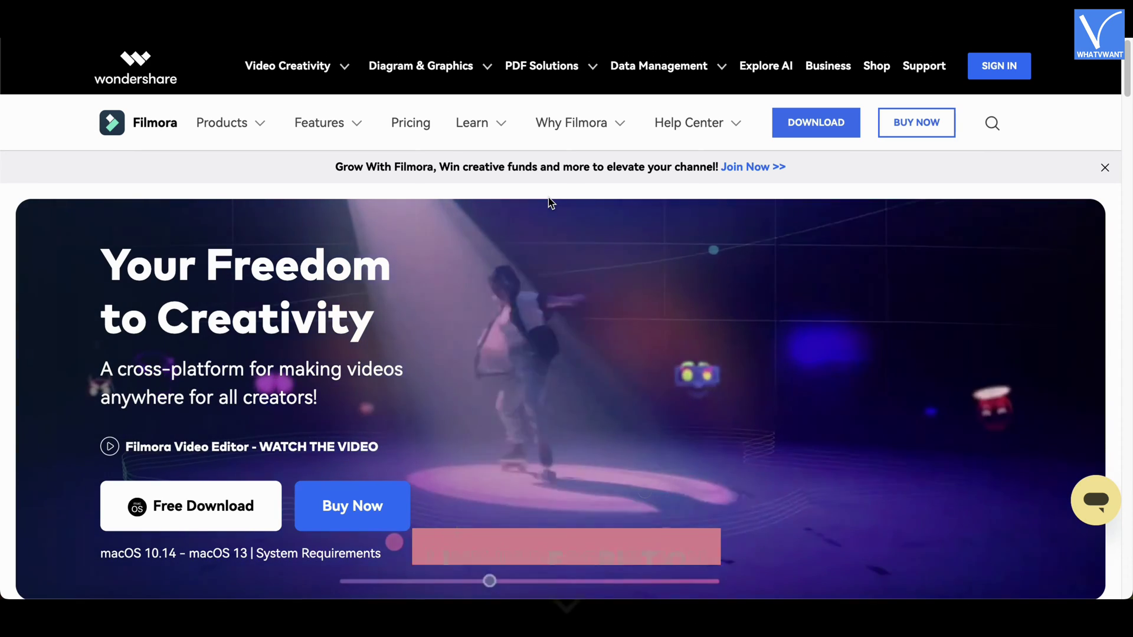
scroll(548, 203, "down", 2)
scroll(548, 203, "down", 3)
scroll(548, 202, "down", 2)
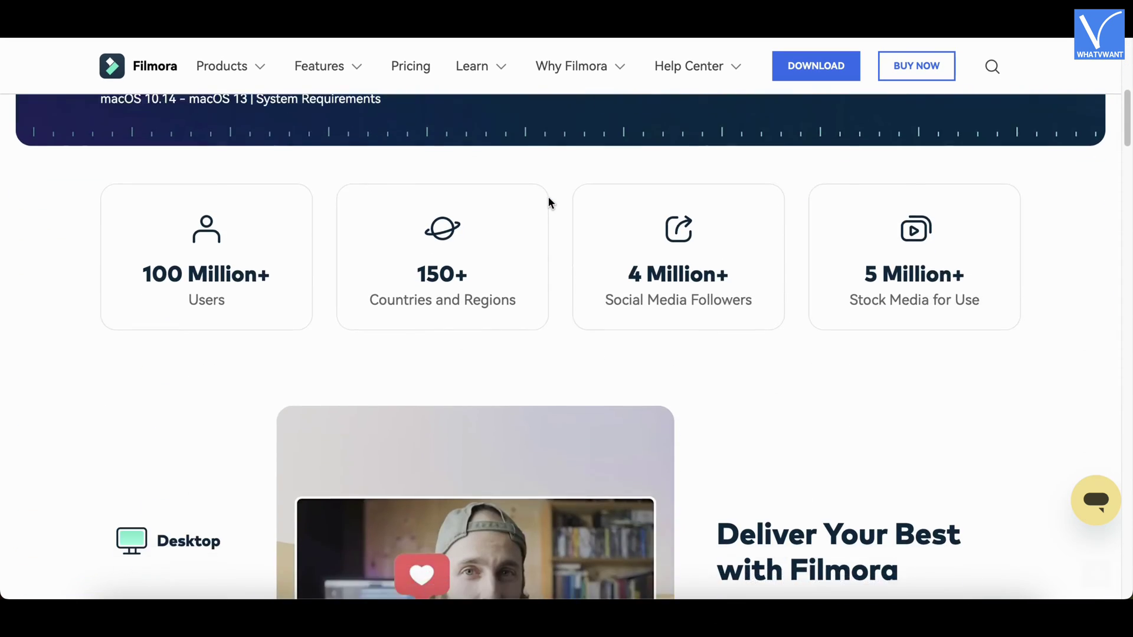
scroll(548, 203, "down", 2)
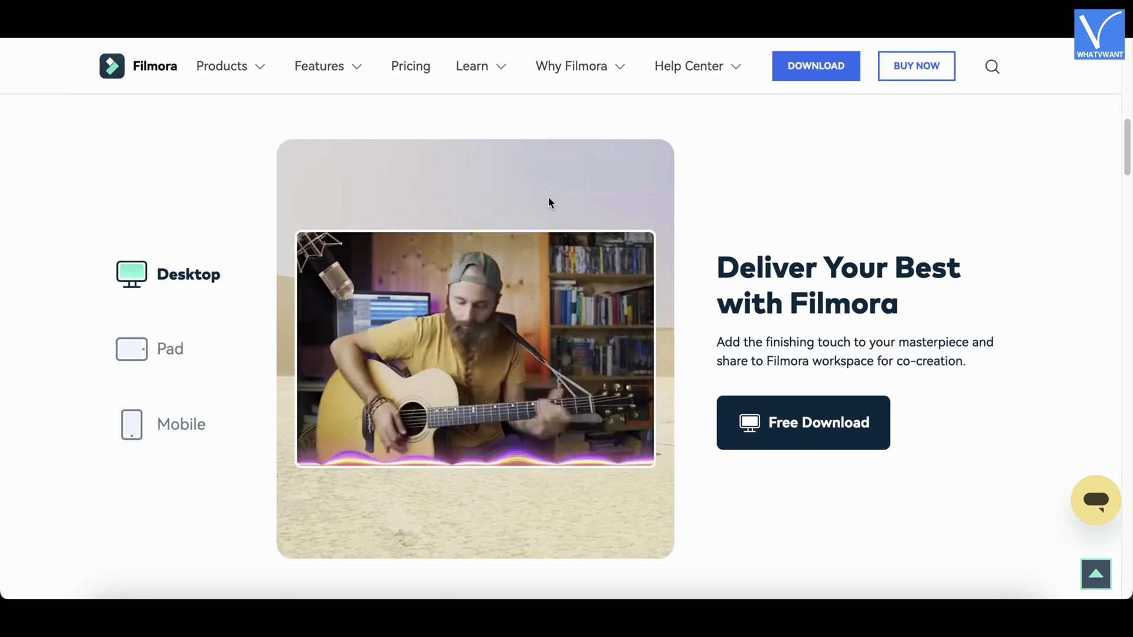
scroll(548, 203, "down", 2)
scroll(548, 203, "down", 3)
scroll(549, 202, "down", 1)
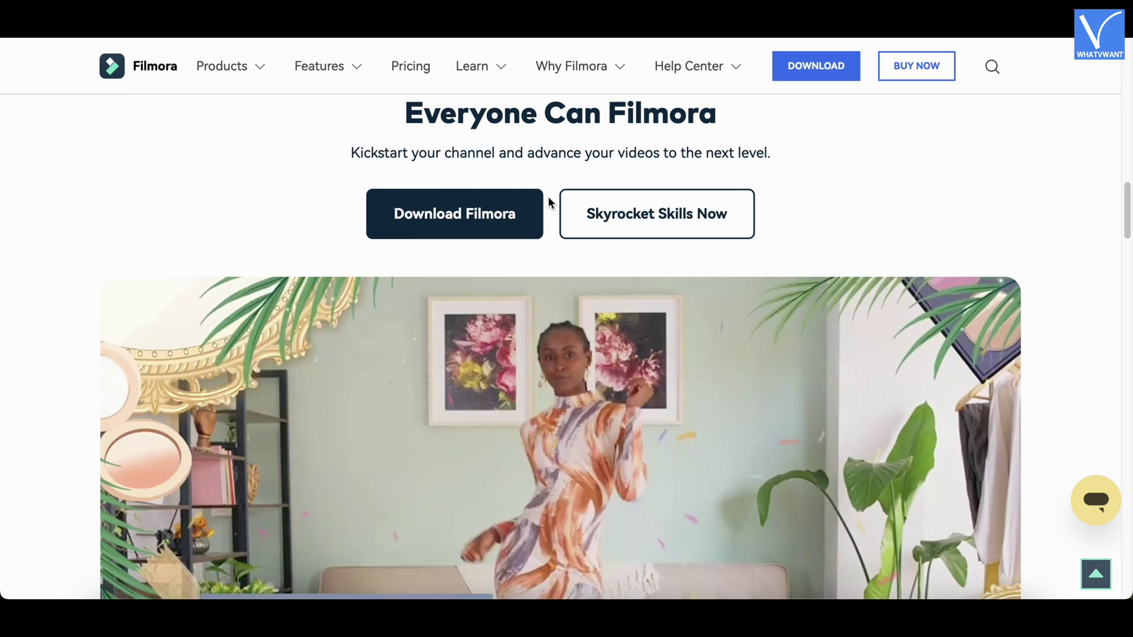
scroll(549, 197, "down", 1)
scroll(549, 201, "down", 3)
scroll(549, 203, "down", 3)
scroll(549, 202, "down", 2)
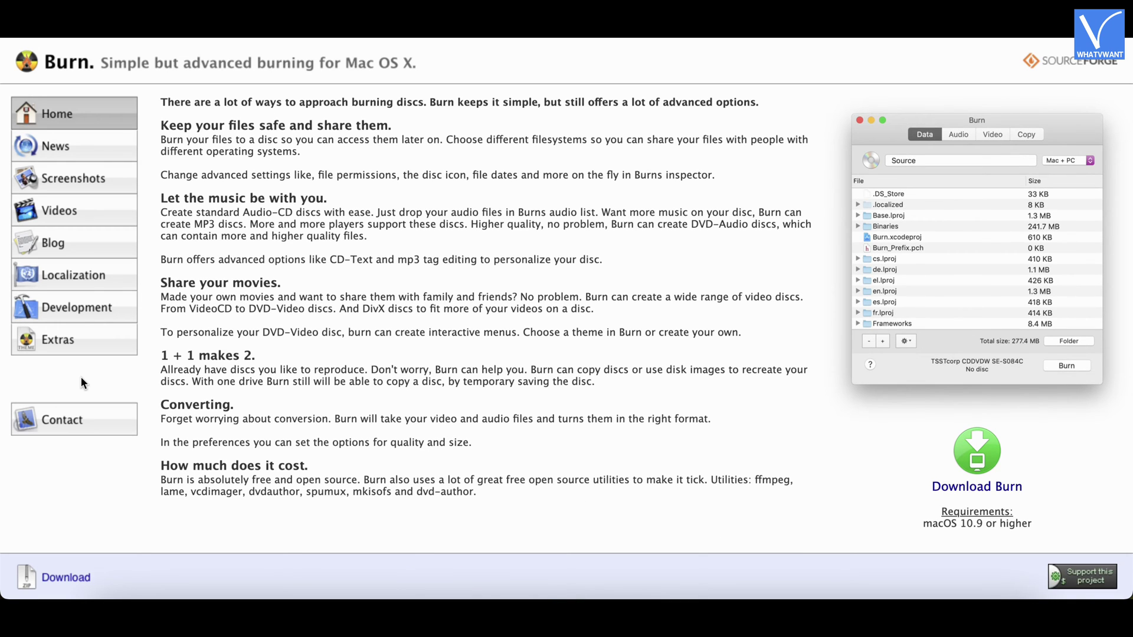
Step: Check the Burn project's News page, then open its Screenshots gallery on SourceForge
left_click(72, 151)
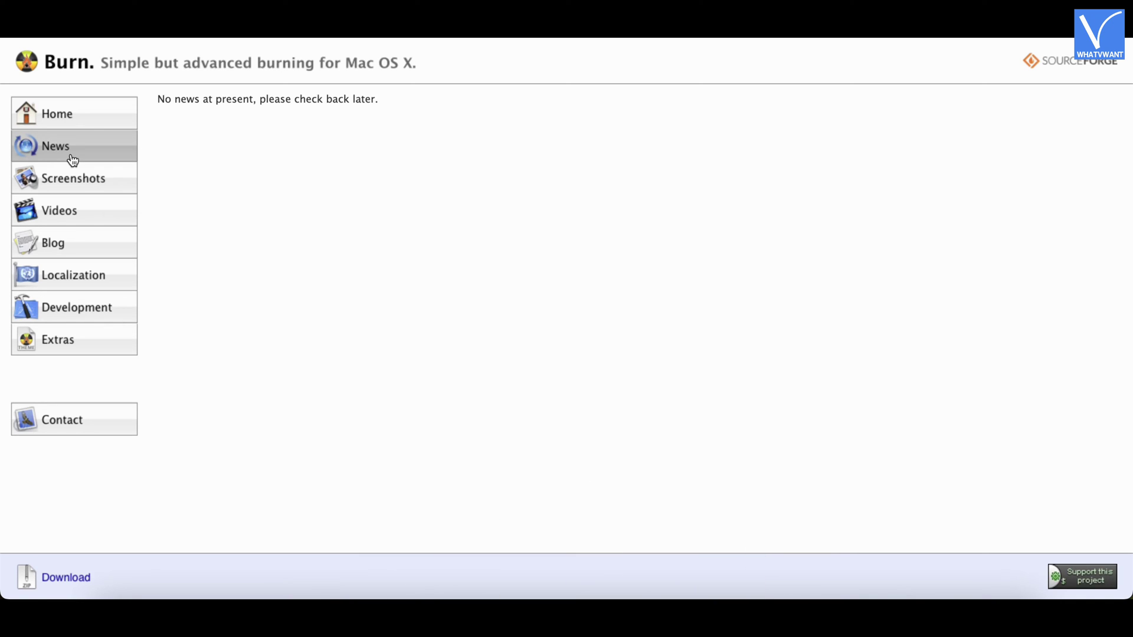
left_click(71, 171)
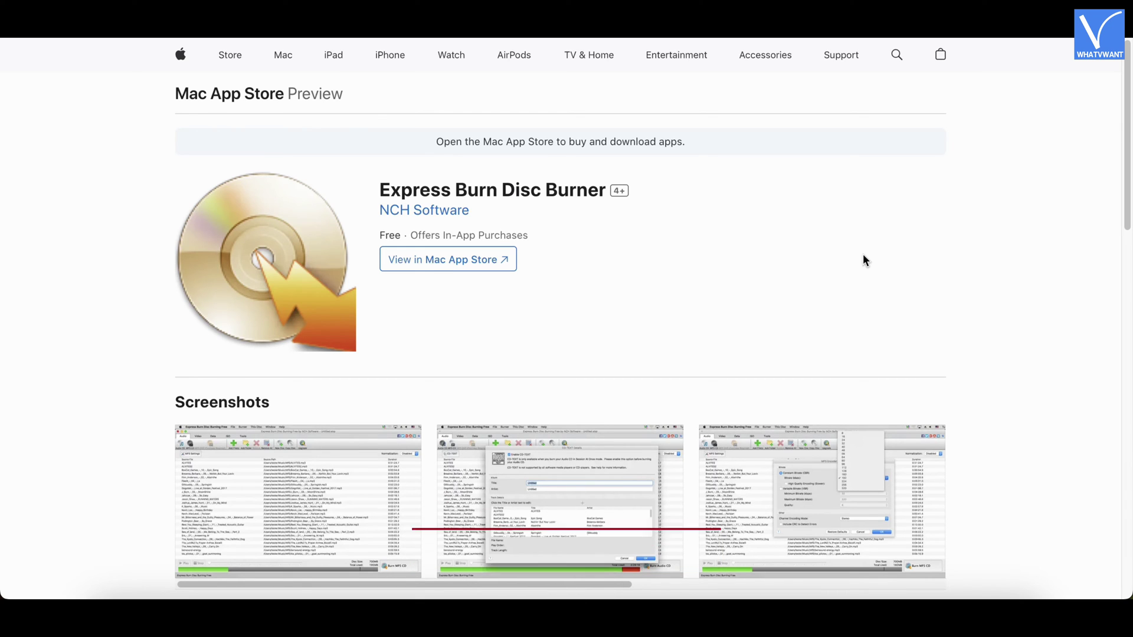
scroll(863, 256, "down", 1)
scroll(863, 255, "down", 3)
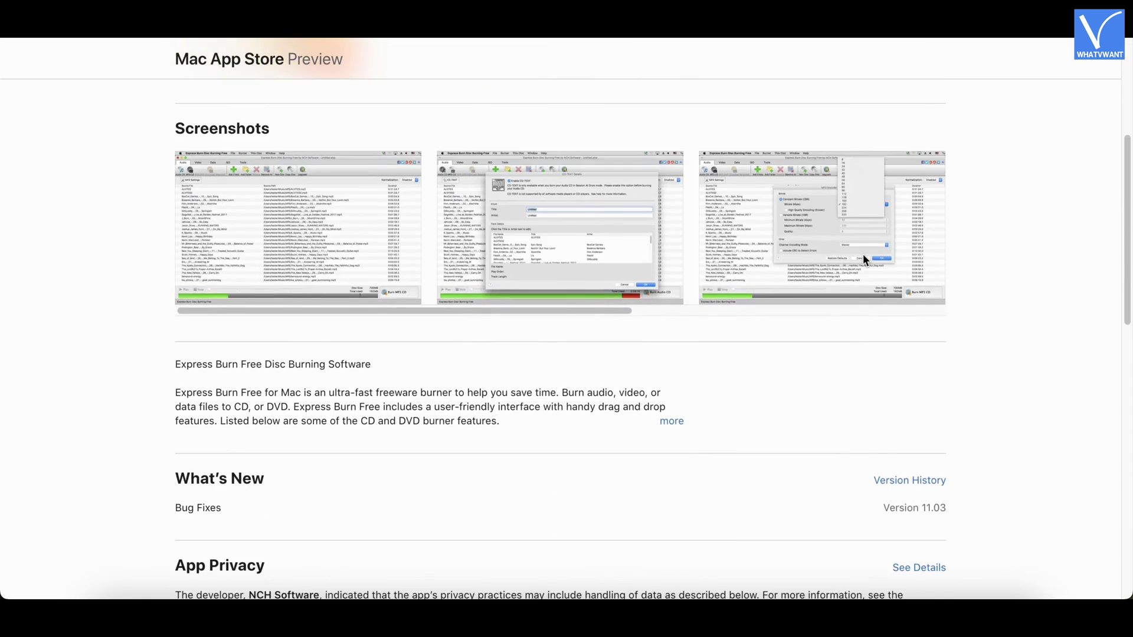
scroll(863, 255, "down", 1)
scroll(863, 255, "down", 2)
scroll(863, 260, "down", 1)
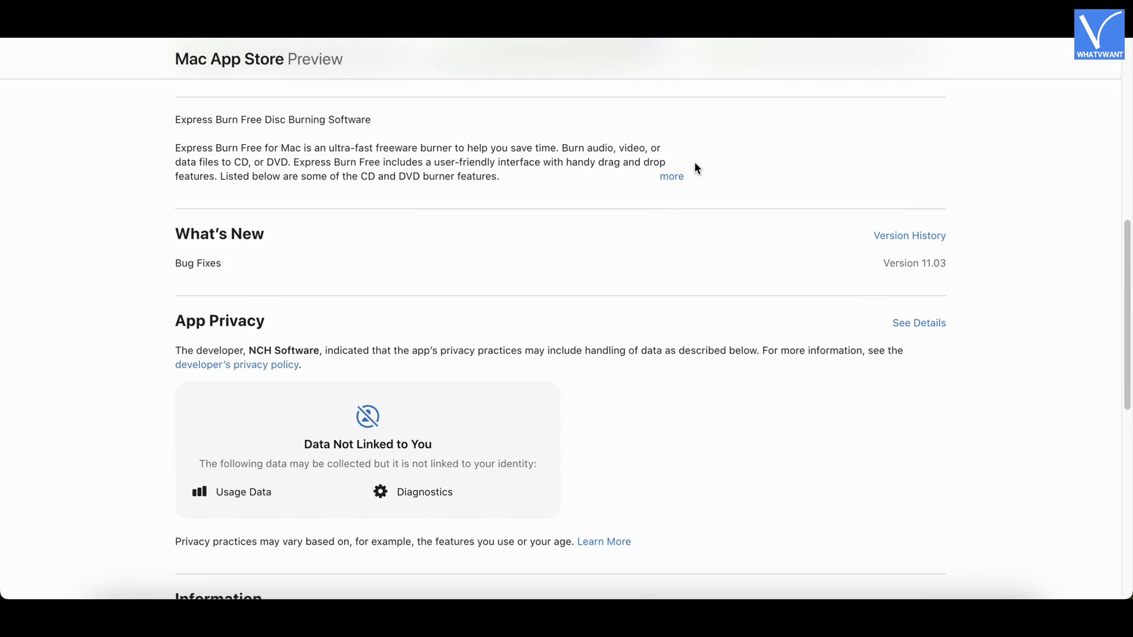
Step: Expand Express Burn's full feature description with 'more' and review its privacy and app information
left_click(678, 178)
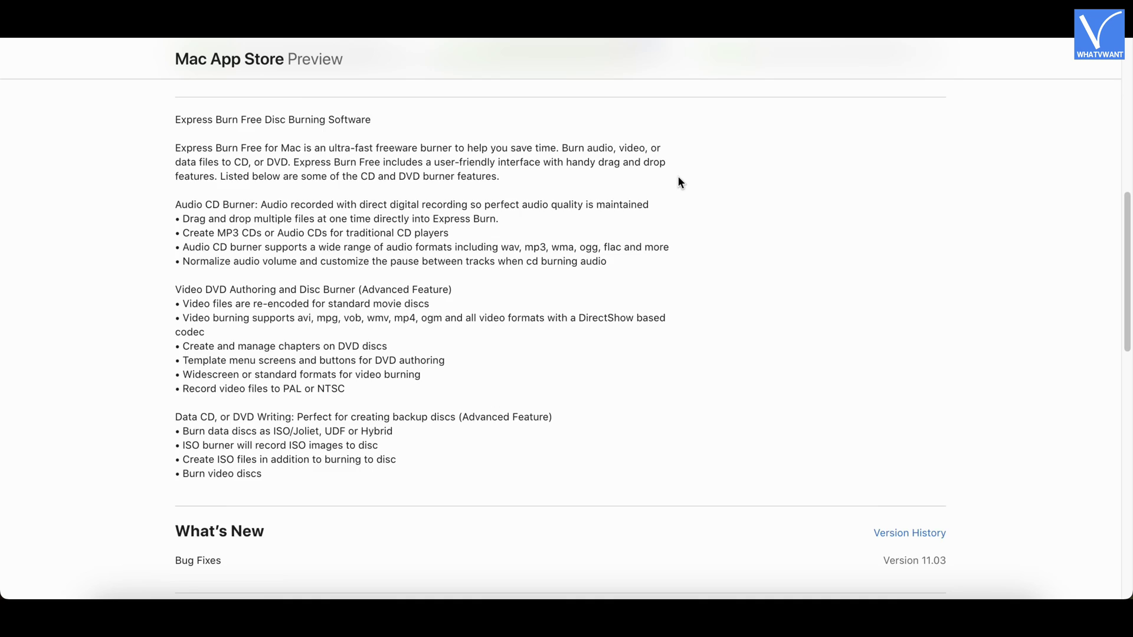
scroll(679, 182, "down", 5)
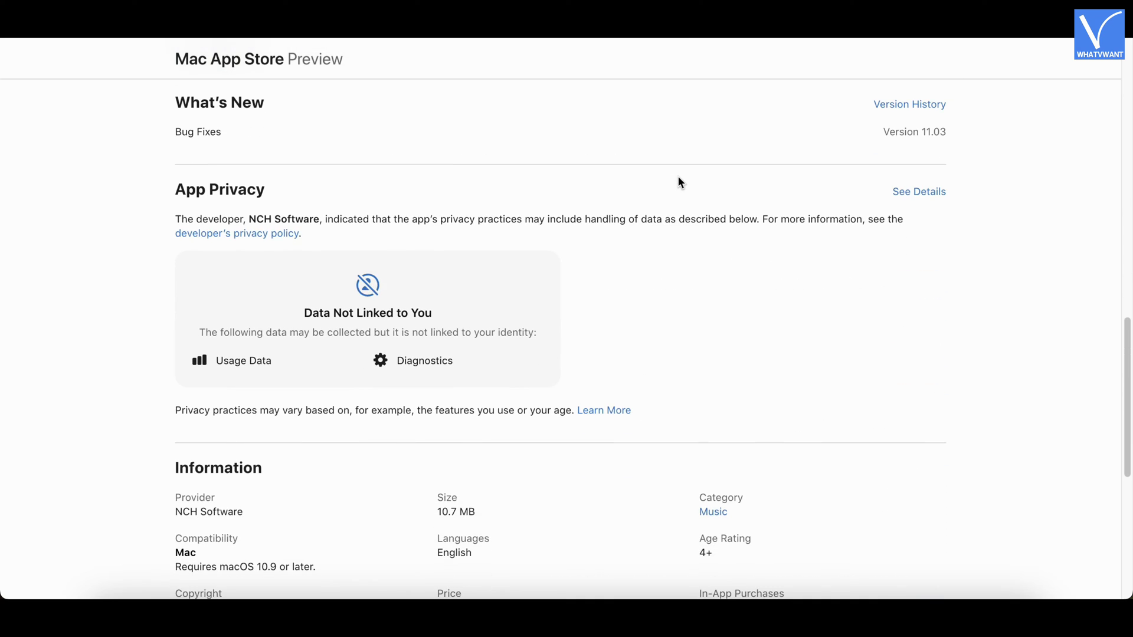
scroll(678, 178, "down", 1)
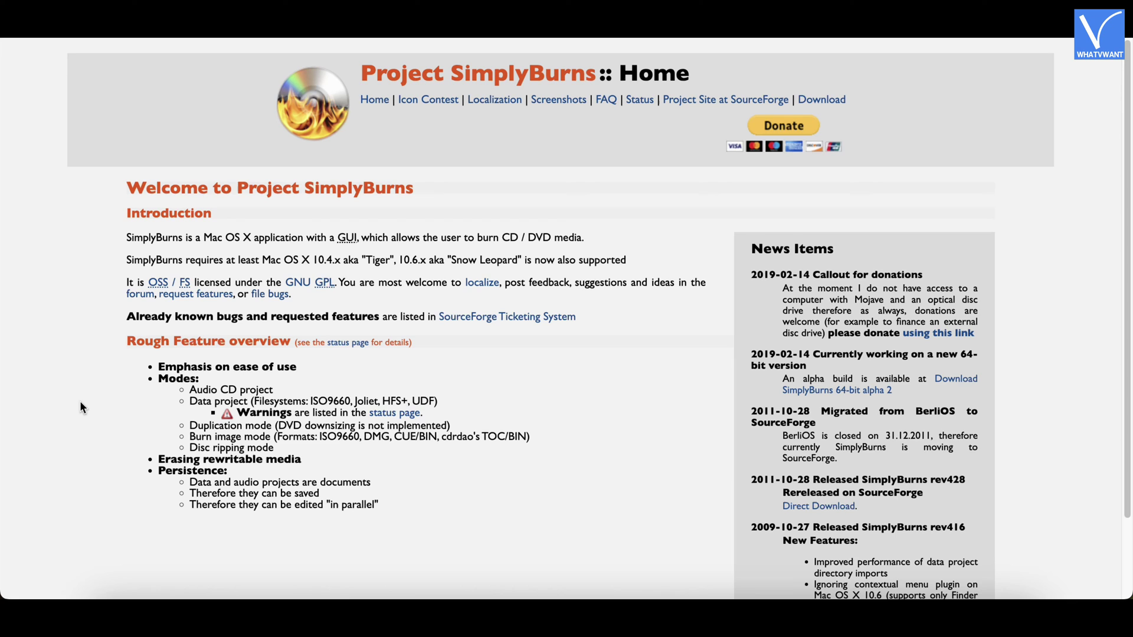
scroll(80, 402, "down", 1)
scroll(81, 402, "down", 1)
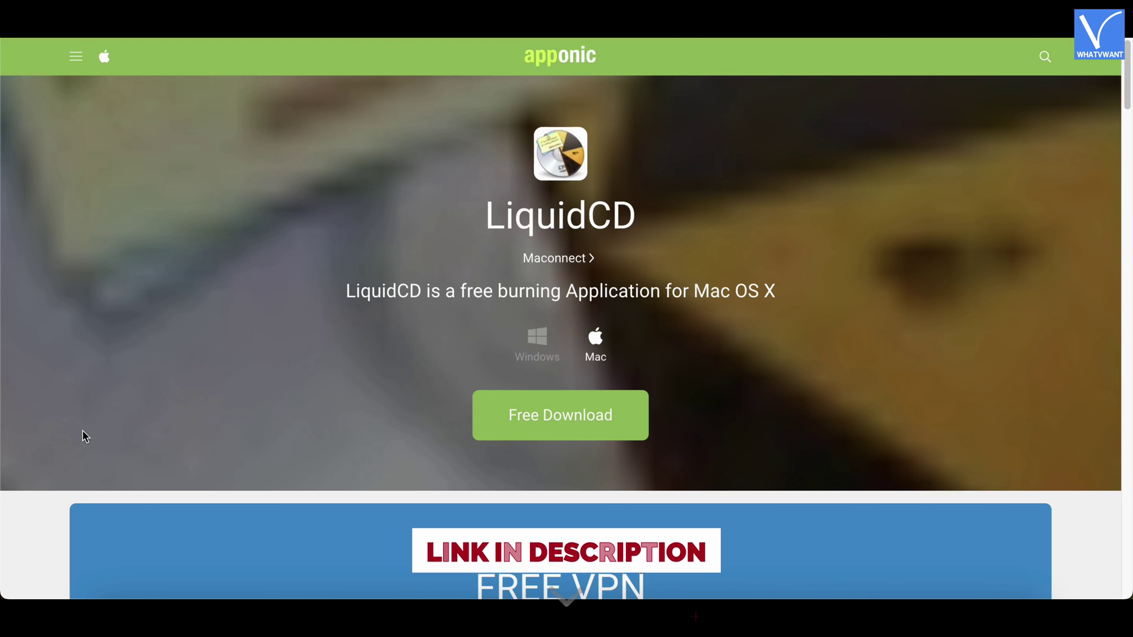
scroll(82, 436, "down", 5)
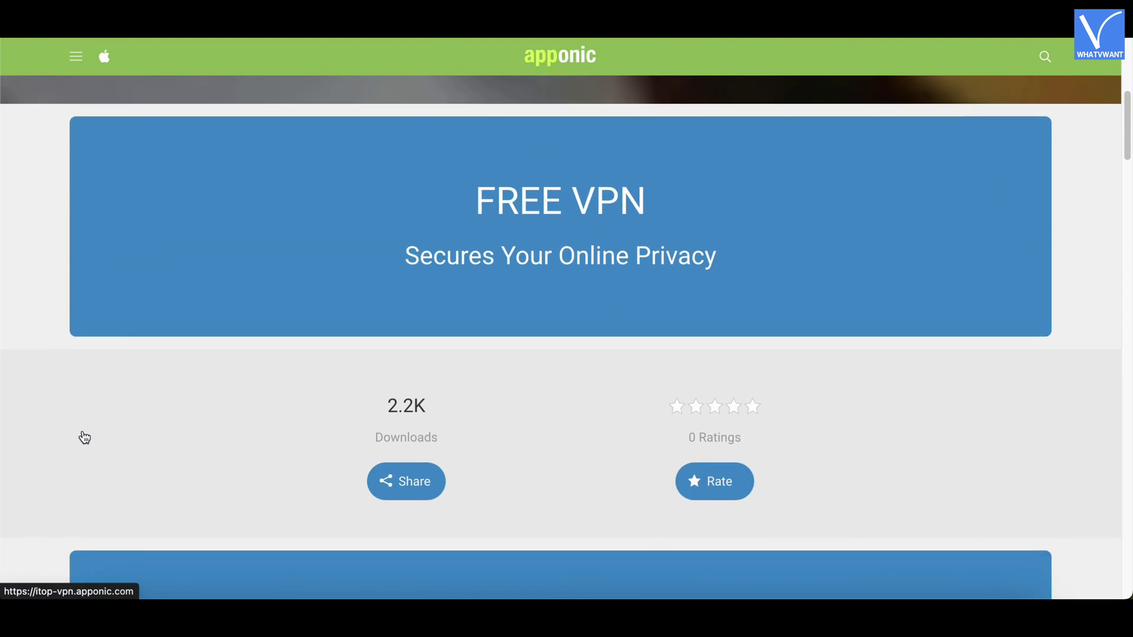
scroll(85, 437, "down", 1)
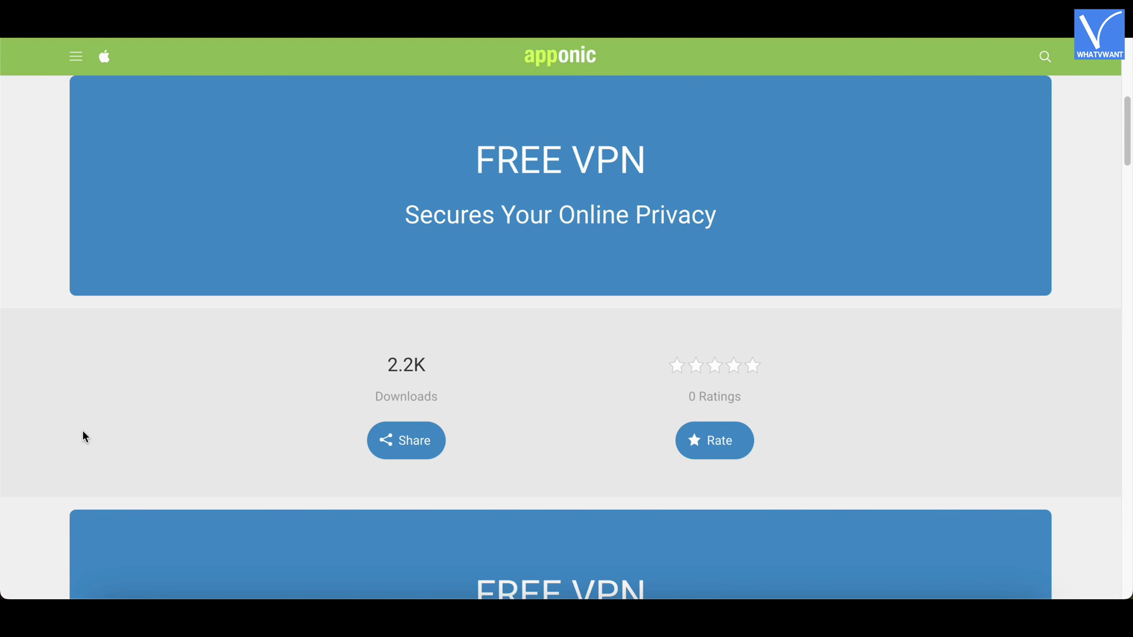
scroll(83, 436, "down", 1)
scroll(83, 437, "down", 2)
scroll(84, 437, "down", 3)
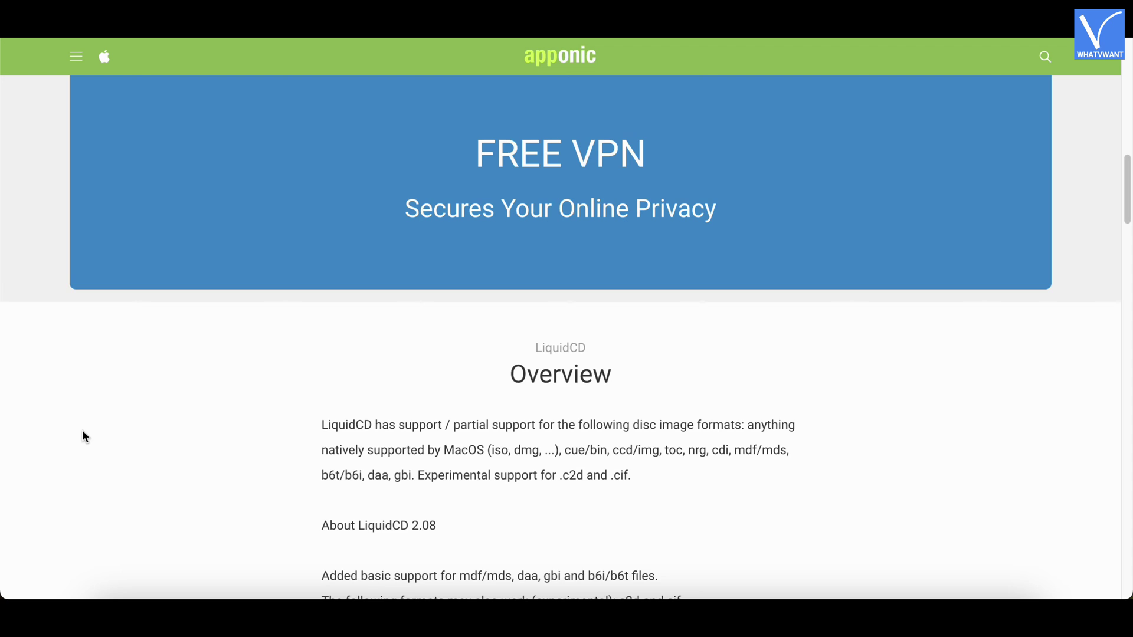
scroll(82, 432, "down", 2)
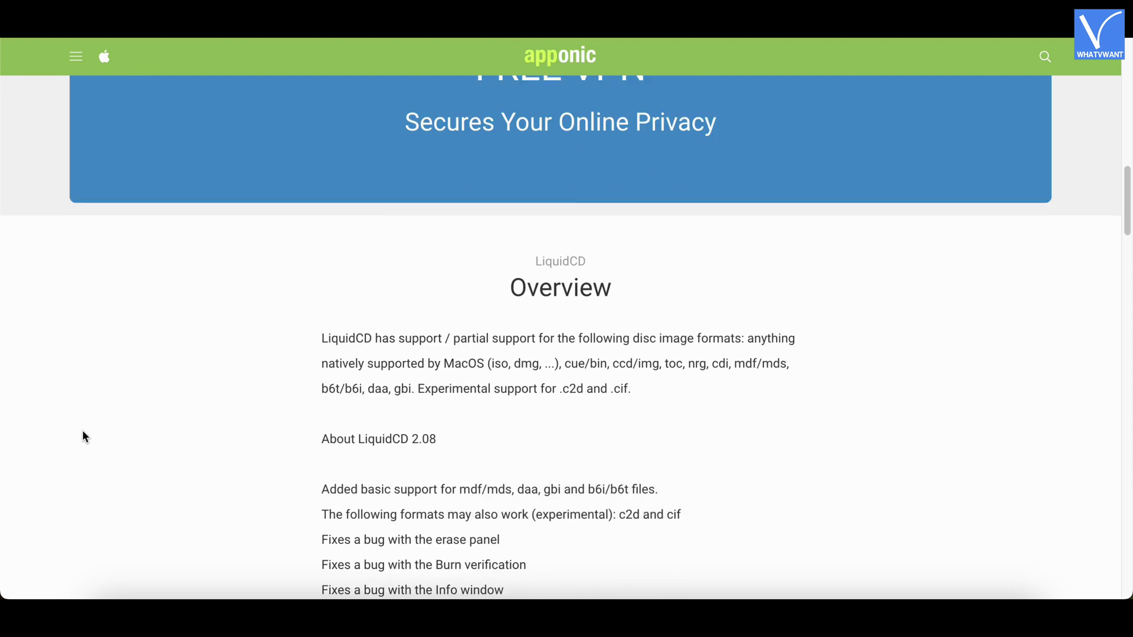
scroll(83, 432, "down", 1)
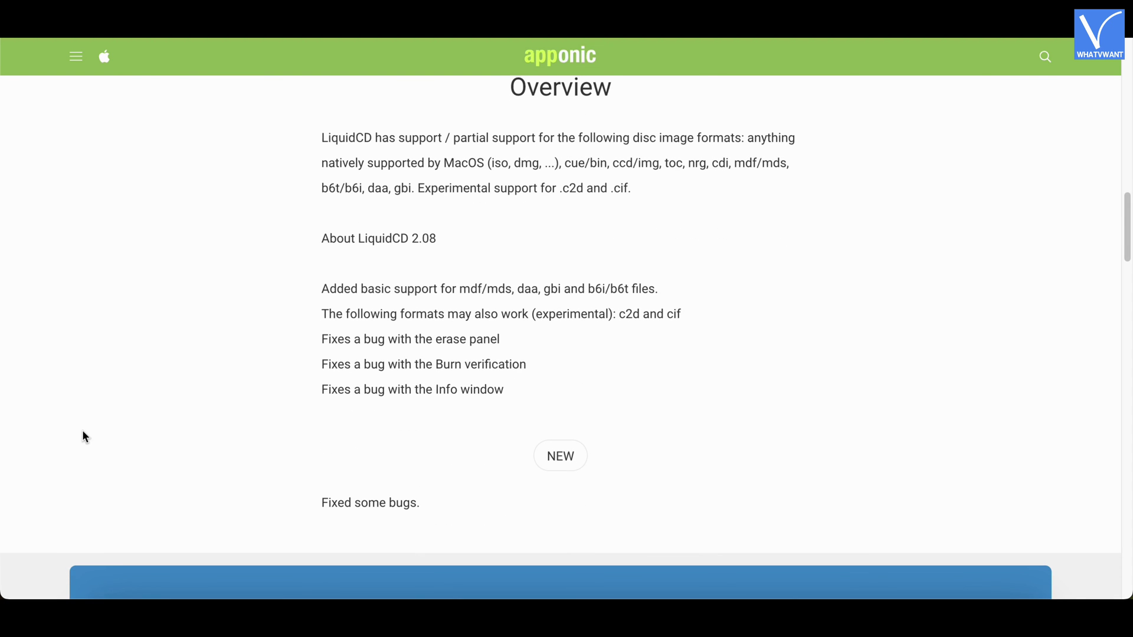